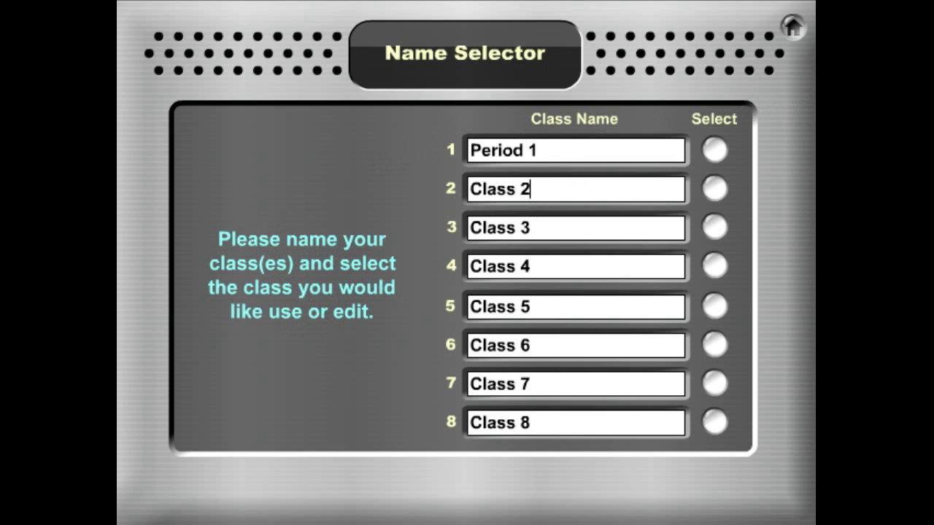
Name the two classes Period 1 and Period 2, then select Period 1's list for editing.
double_click(553, 150)
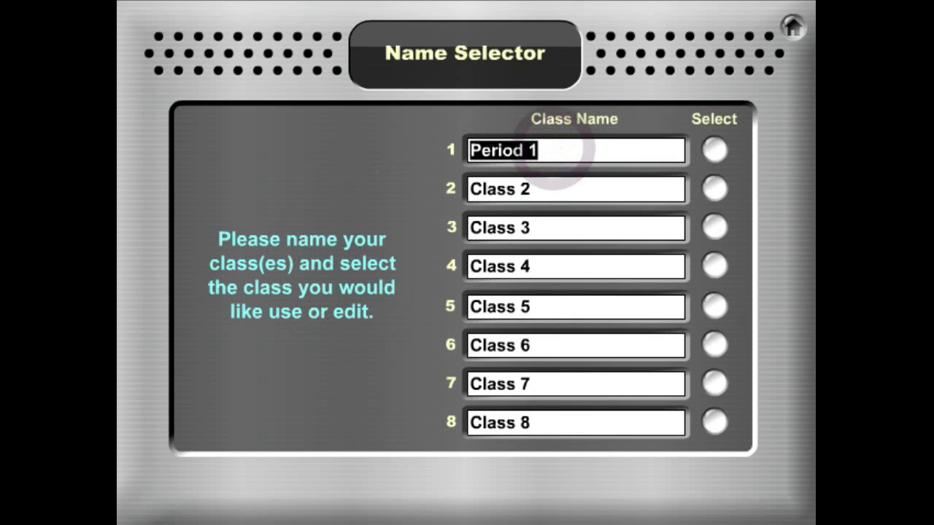
type("Ms")
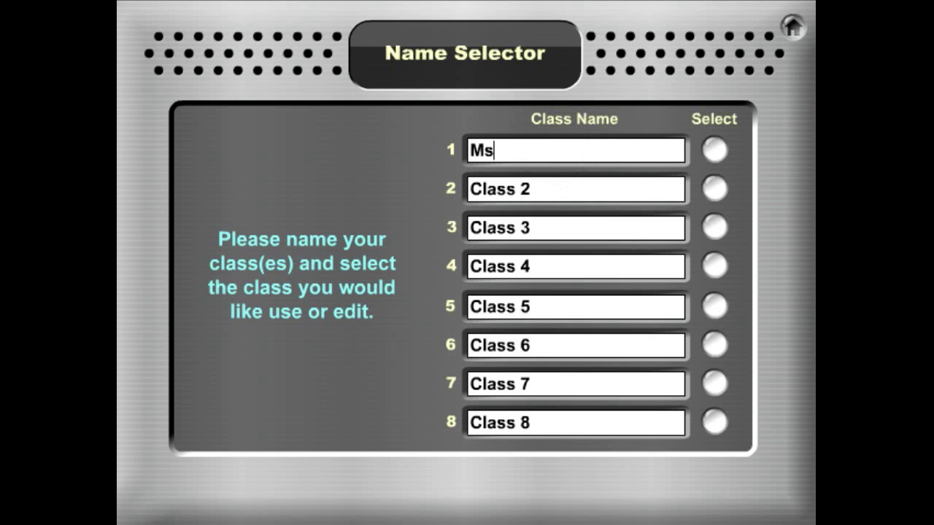
type(". Smith")
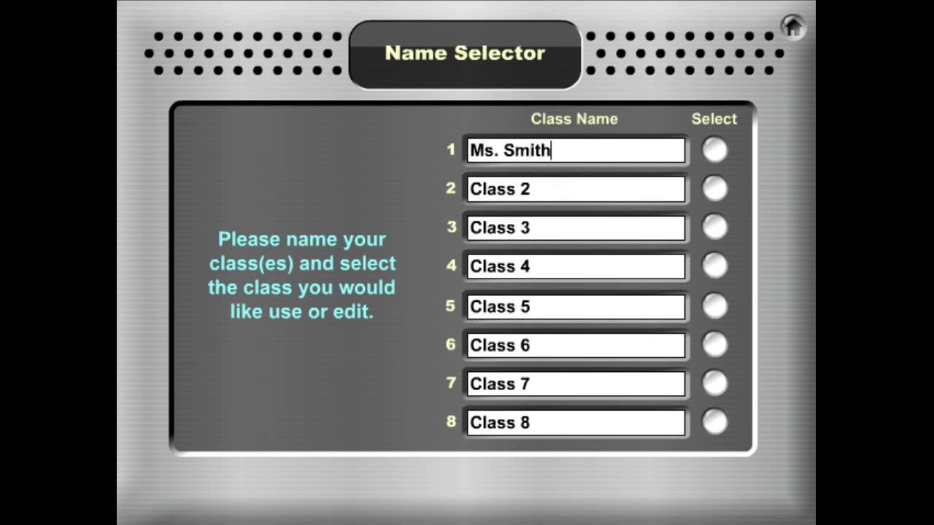
type("'s Class")
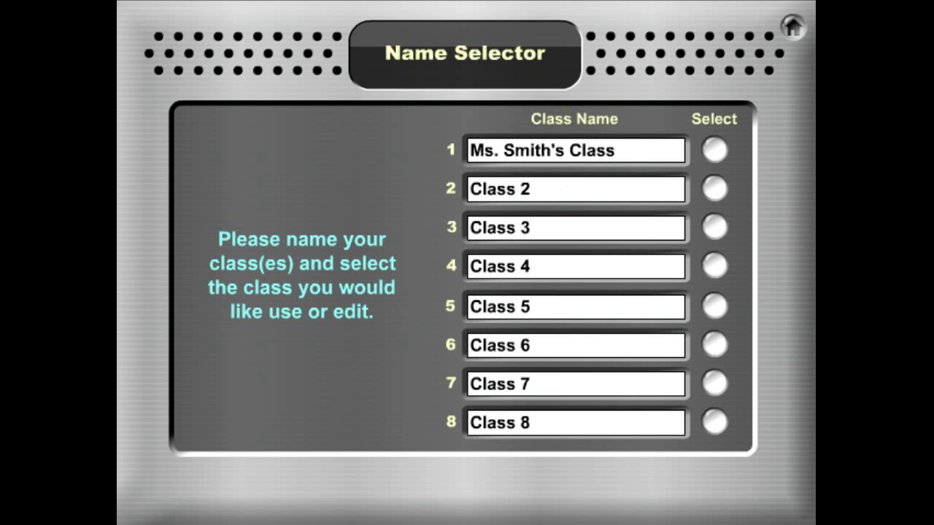
double_click(643, 149)
type("Peri")
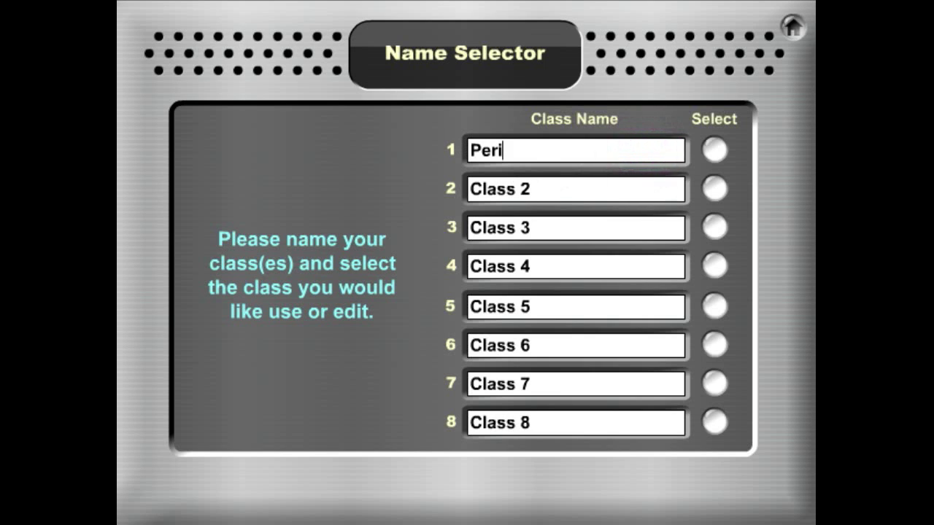
type("od 1")
key("Tab")
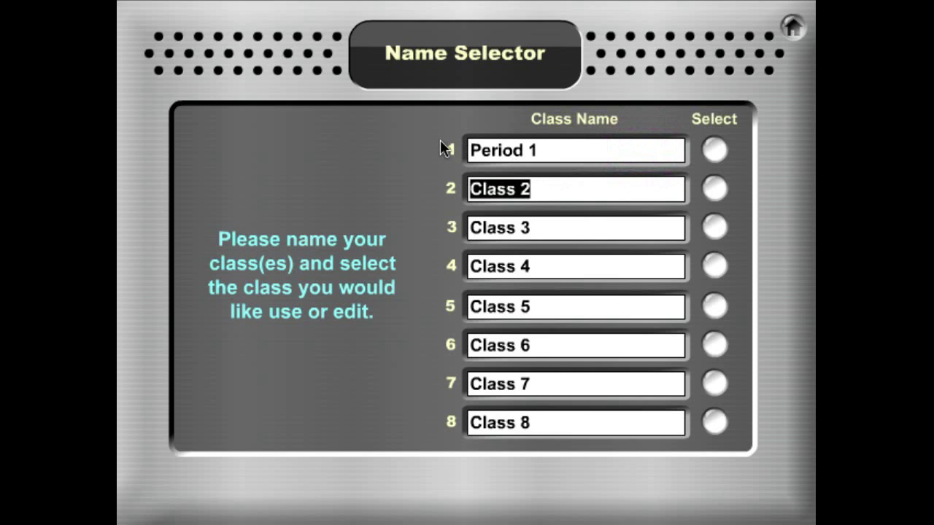
type("Period 2")
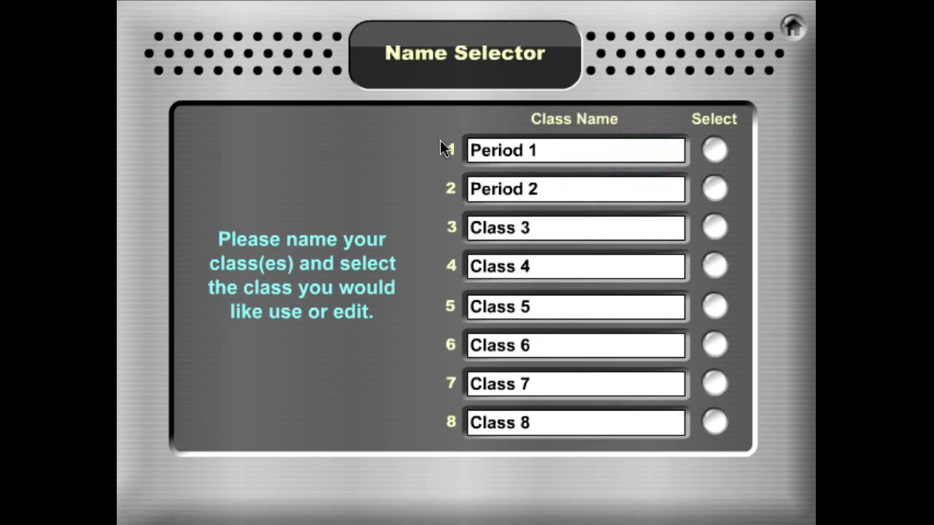
left_click(714, 151)
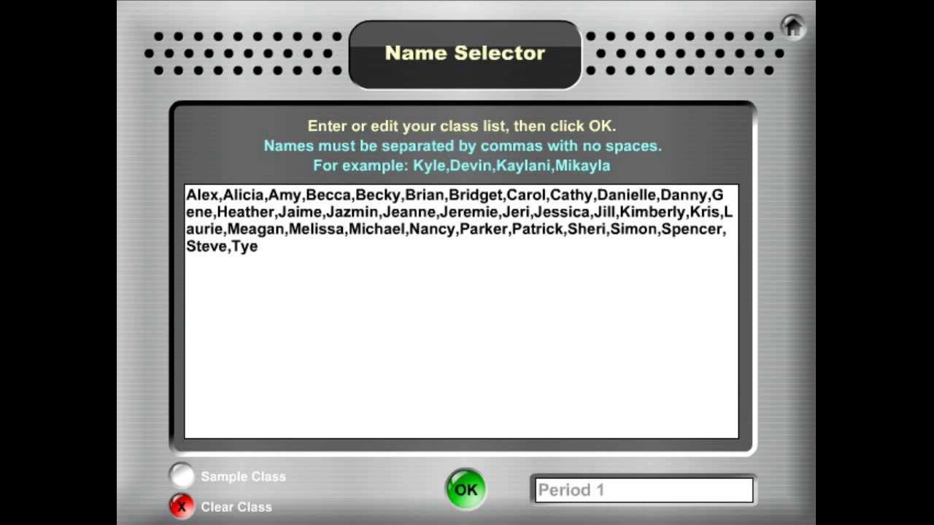
double_click(195, 195)
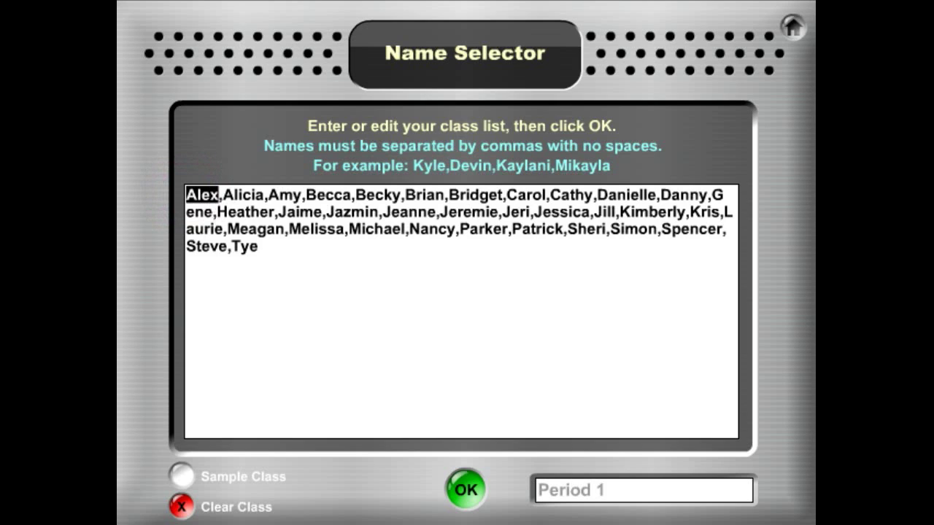
key("shift+Right")
key("shift+Right")
key("shift+Right")
key("shift+Right")
key("shift+Right")
key("shift+Right")
key("shift+Right")
key("shift+Right")
key("shift+Right")
key("shift+Right")
key("shift+Right")
key("shift+Right")
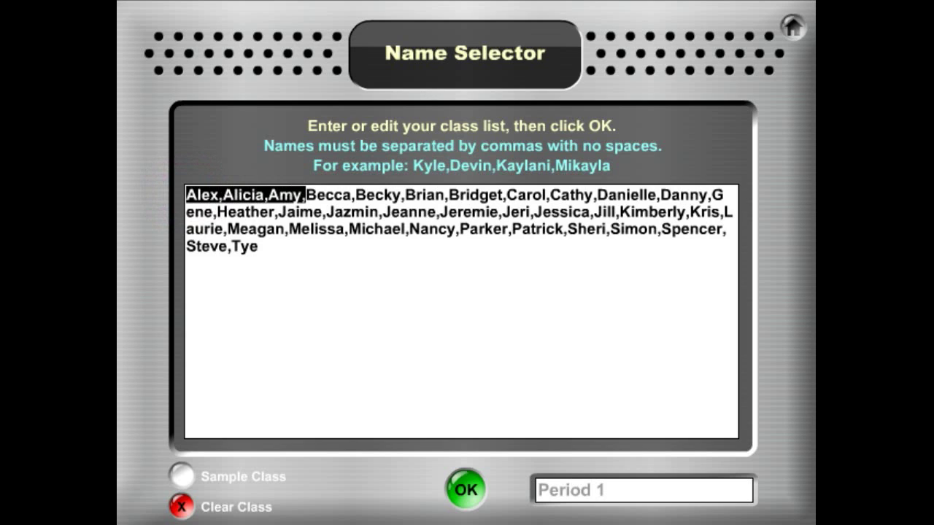
left_click(257, 245)
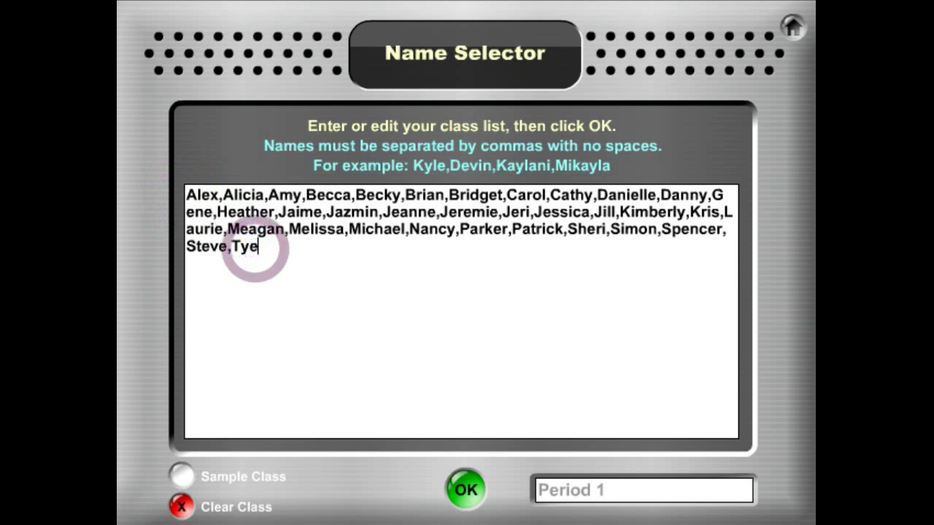
left_click(226, 248)
key("shift+Right")
key("shift+Right")
key("shift+Right")
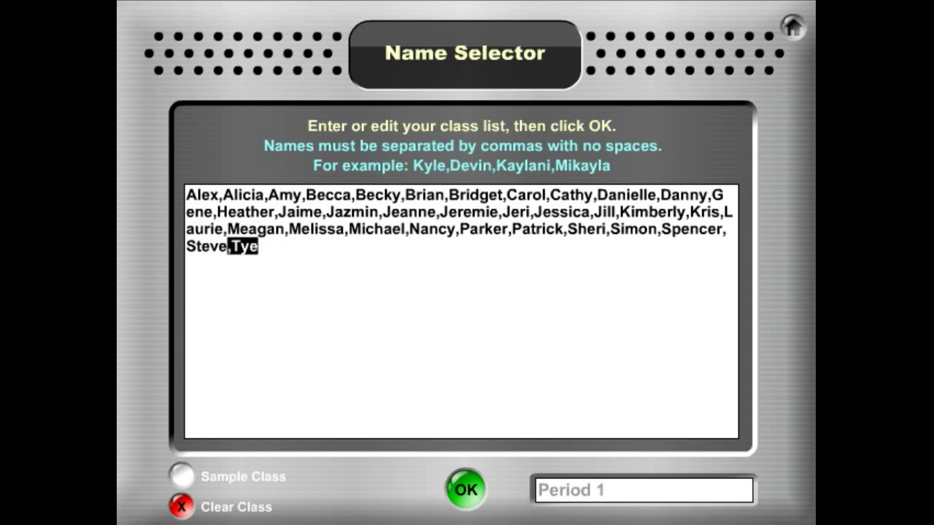
left_click(296, 307)
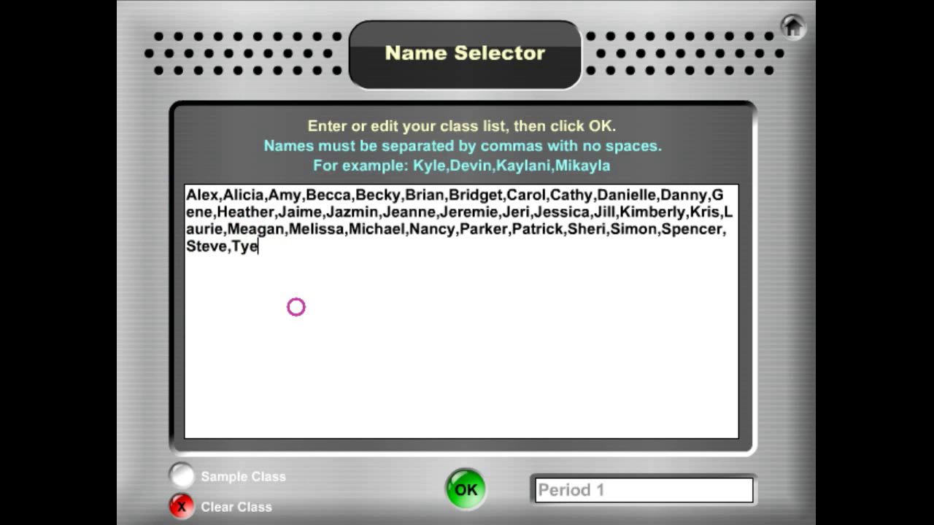
Replace Period 1's class list with the sample class names.
left_click(182, 478)
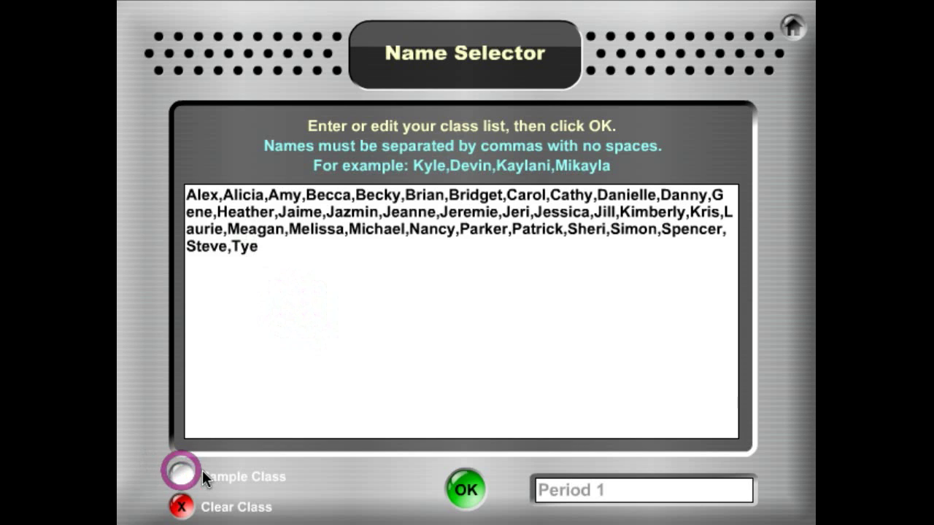
left_click(182, 477)
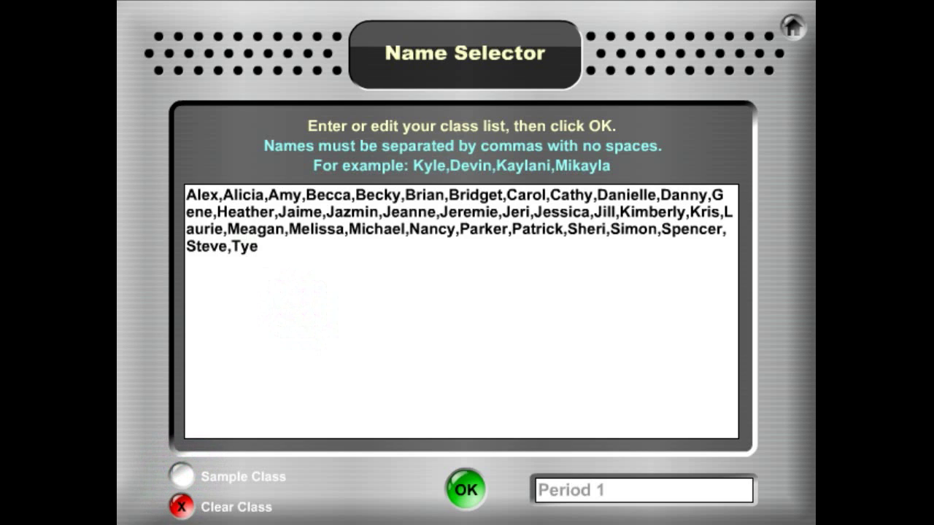
left_click(248, 229)
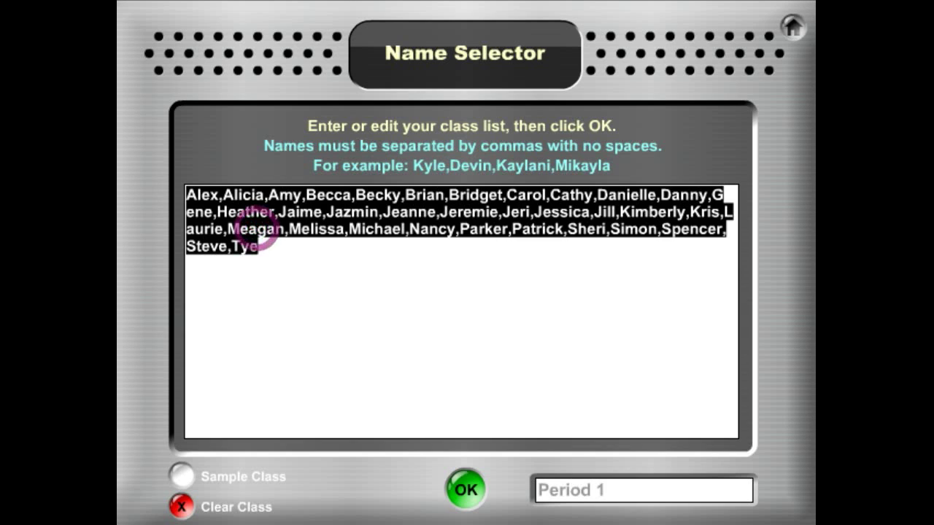
key("BackSpace")
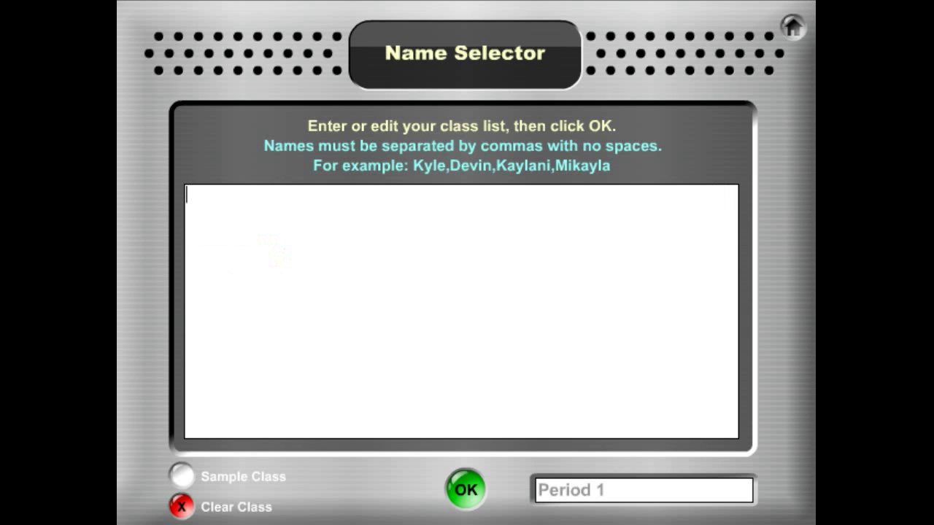
left_click(180, 479)
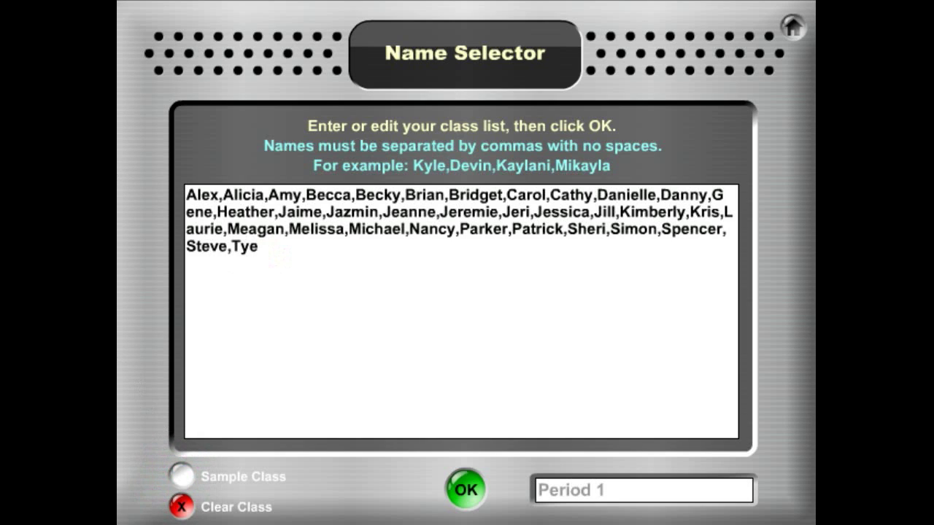
left_click(182, 508)
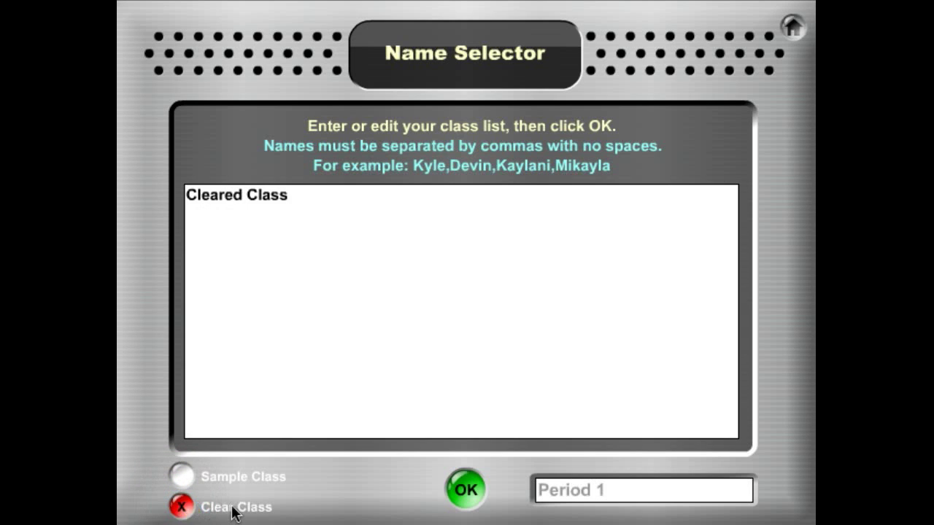
left_click(184, 479)
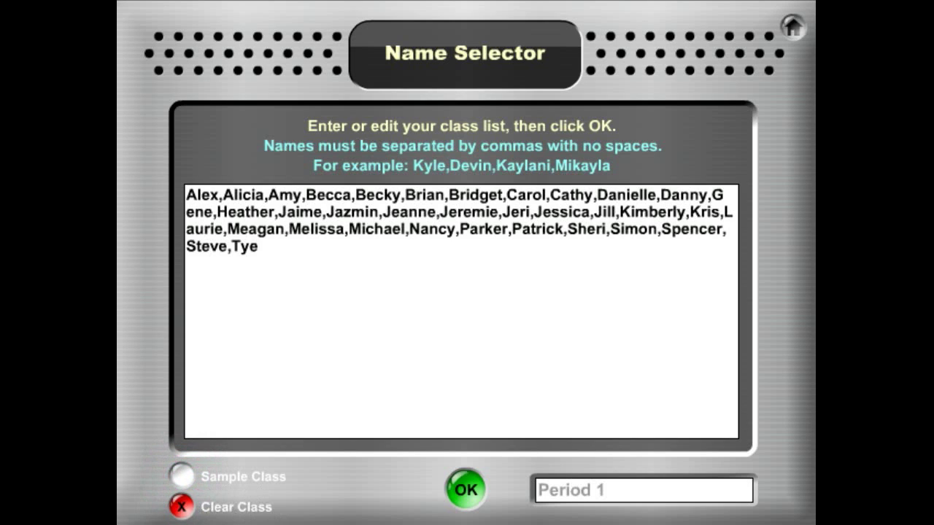
Append ',Peter' after the last name and save the class list.
left_click(465, 489)
left_click(298, 253)
type(",")
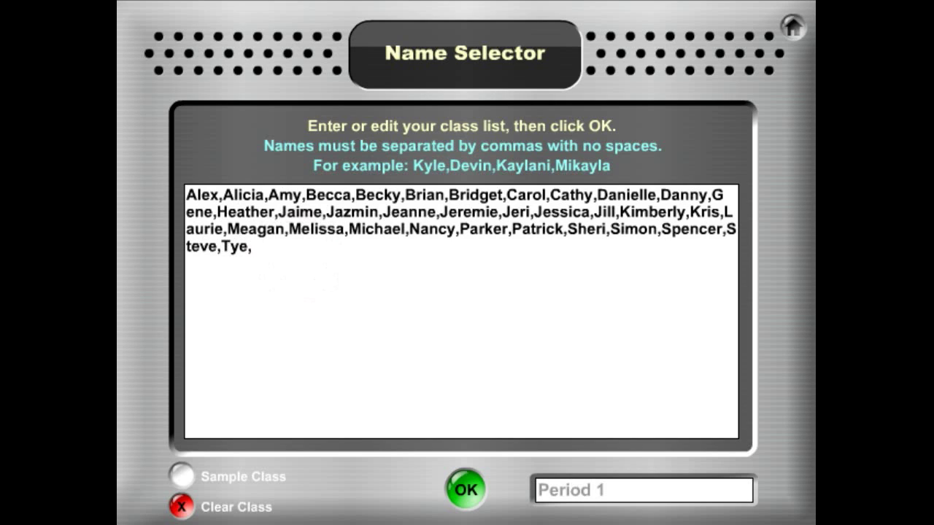
type("Peter")
left_click(467, 494)
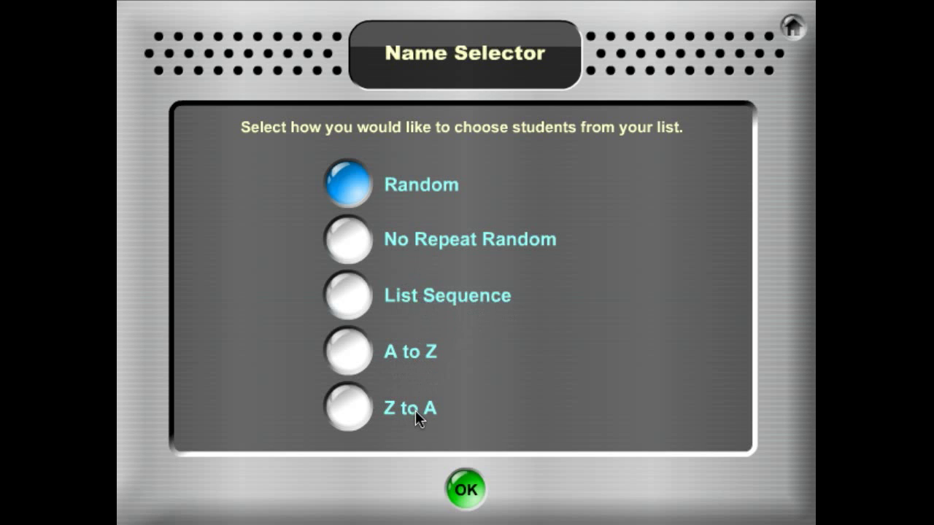
Set the picking method to No Repeat Random and confirm it.
left_click(360, 248)
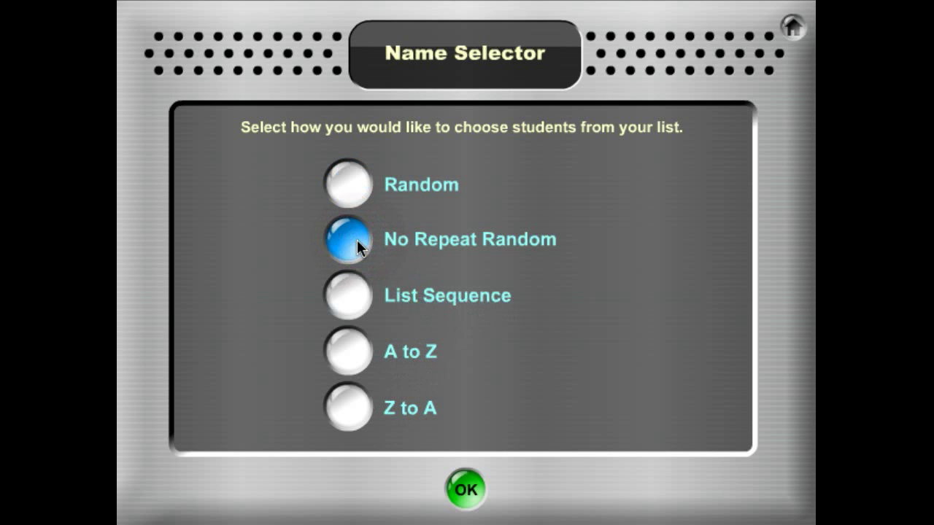
left_click(464, 491)
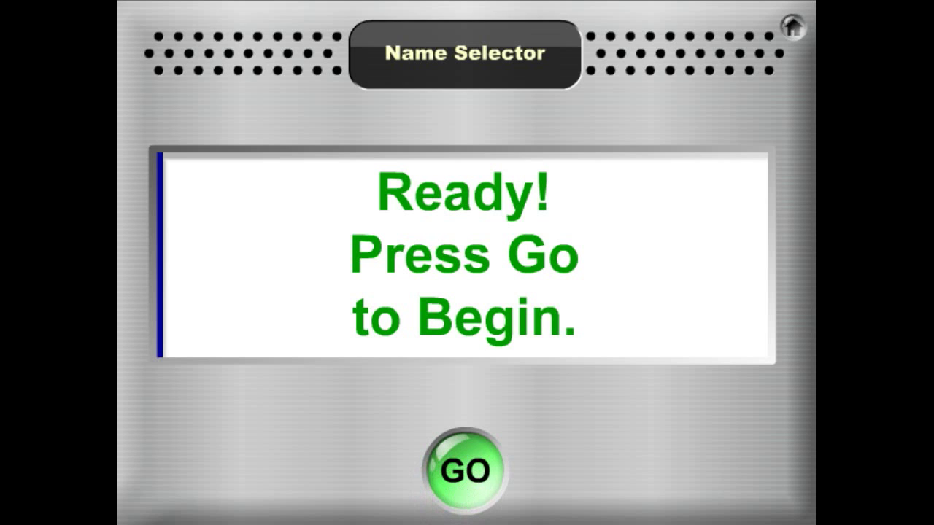
Draw two random students with GO, then show the pick history.
left_click(461, 487)
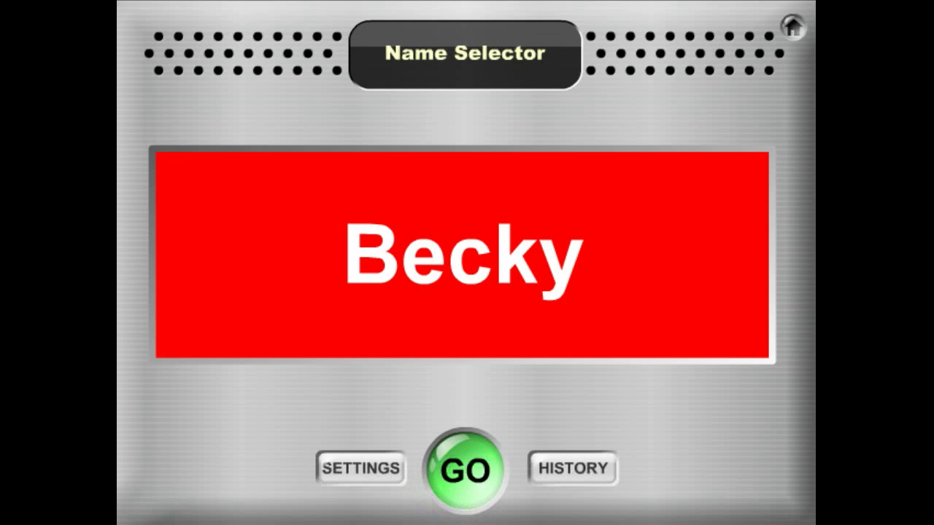
left_click(463, 493)
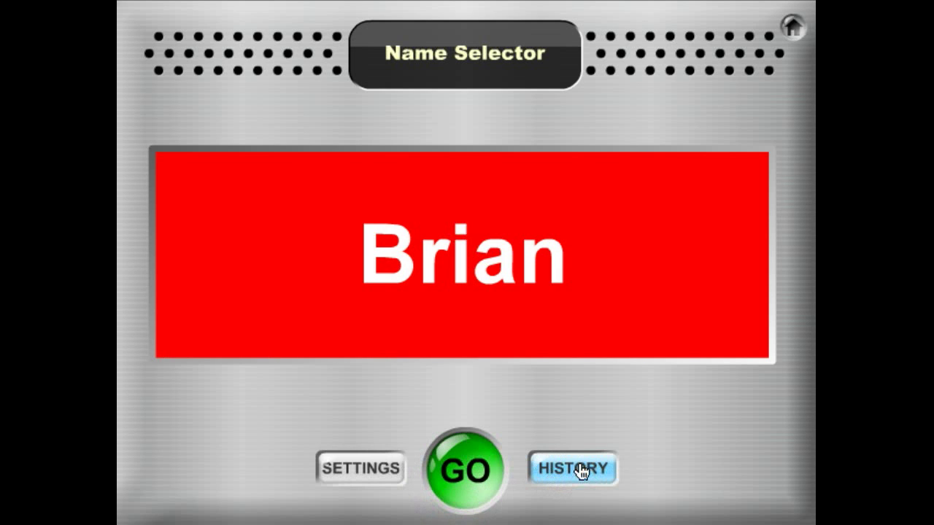
left_click(580, 470)
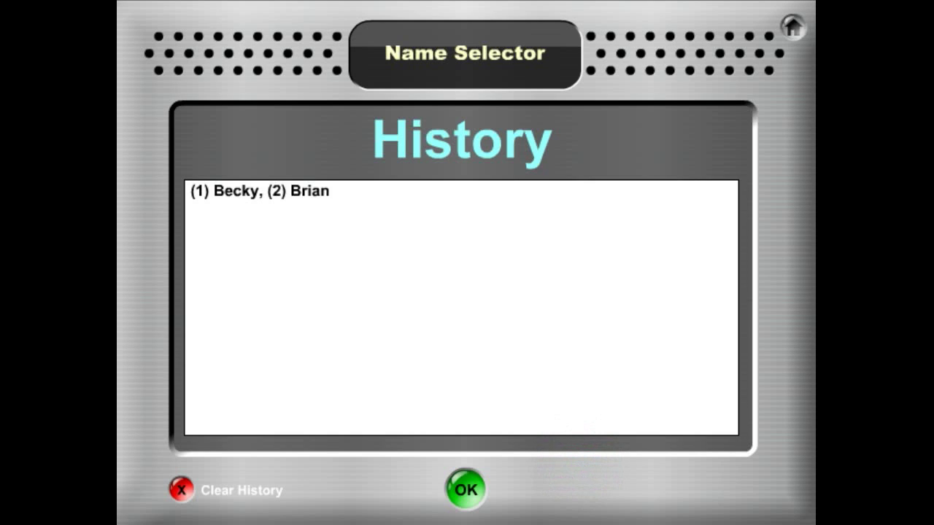
Return to picking, draw a third student, then clear the pick history.
left_click(466, 500)
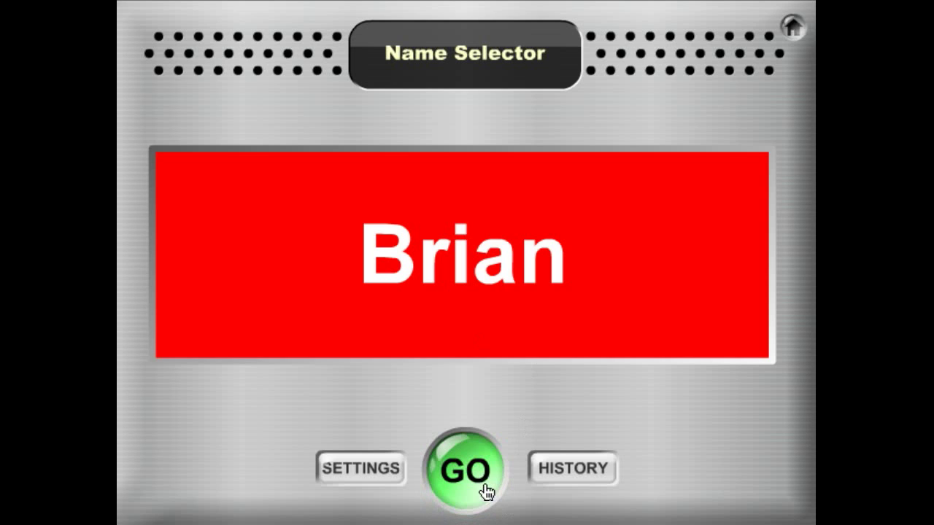
left_click(485, 492)
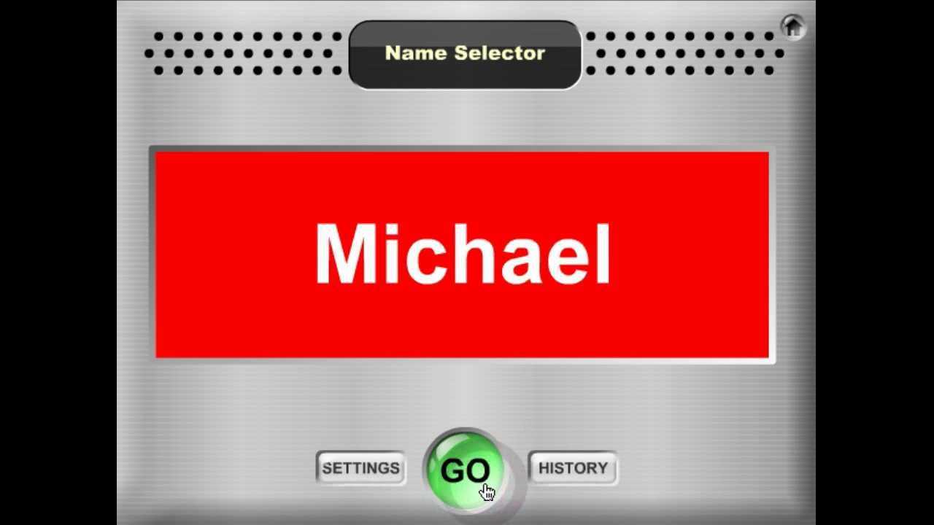
left_click(559, 476)
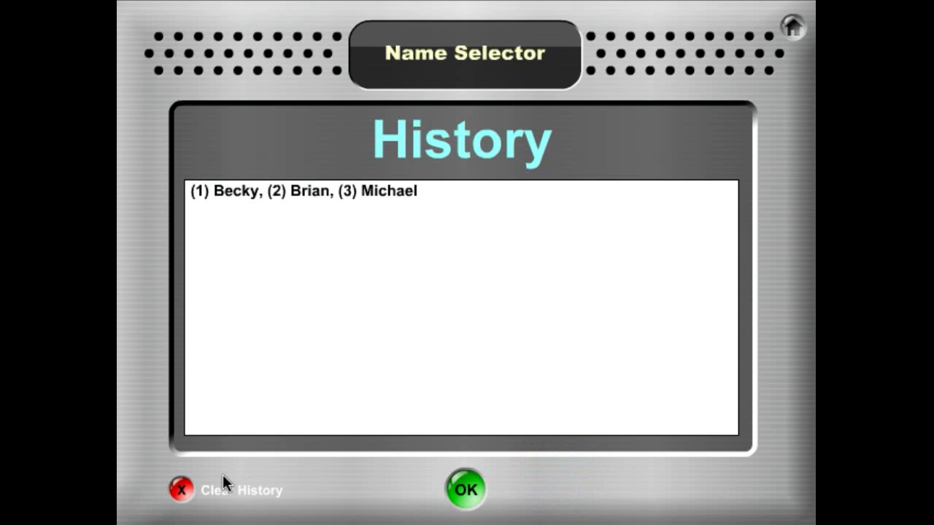
left_click(183, 492)
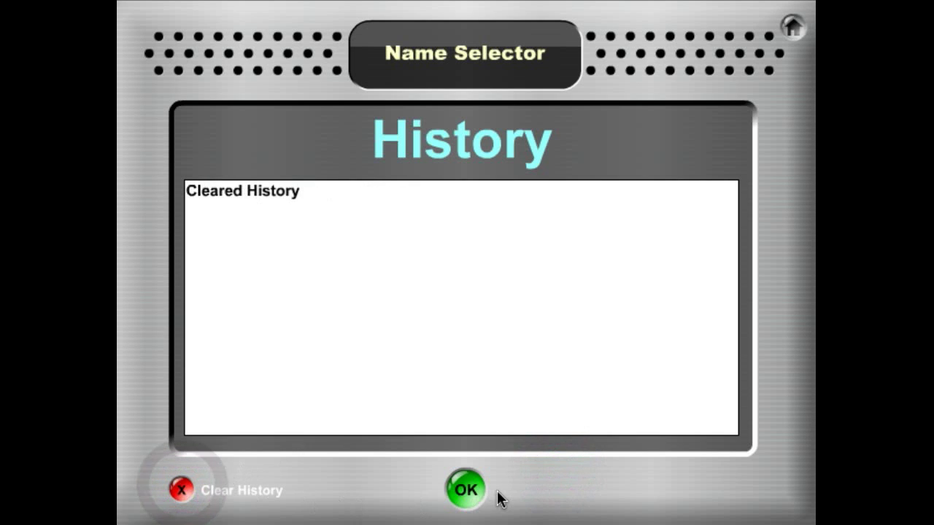